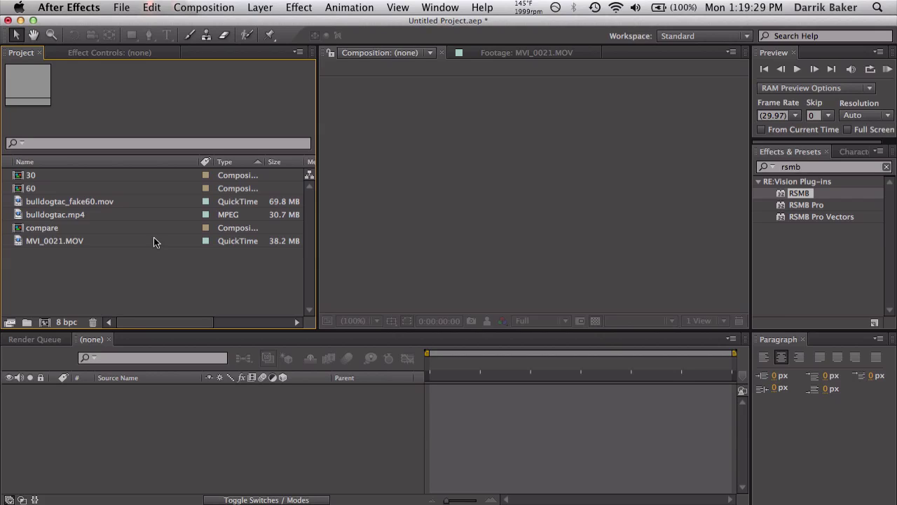
Create a bulldogtac composition from bulldogtac.mp4 and move to about 10 seconds.
left_click(81, 217)
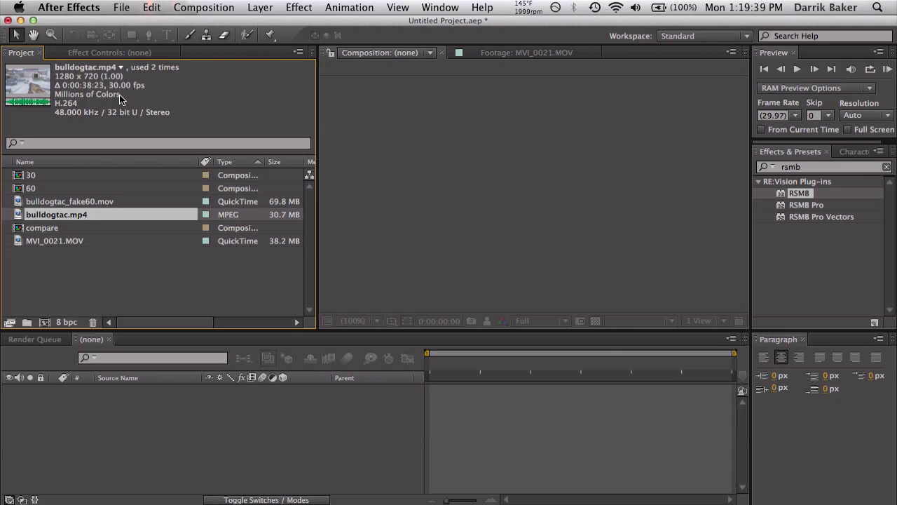
left_click_drag(77, 214, 44, 322)
left_click_drag(517, 357, 506, 360)
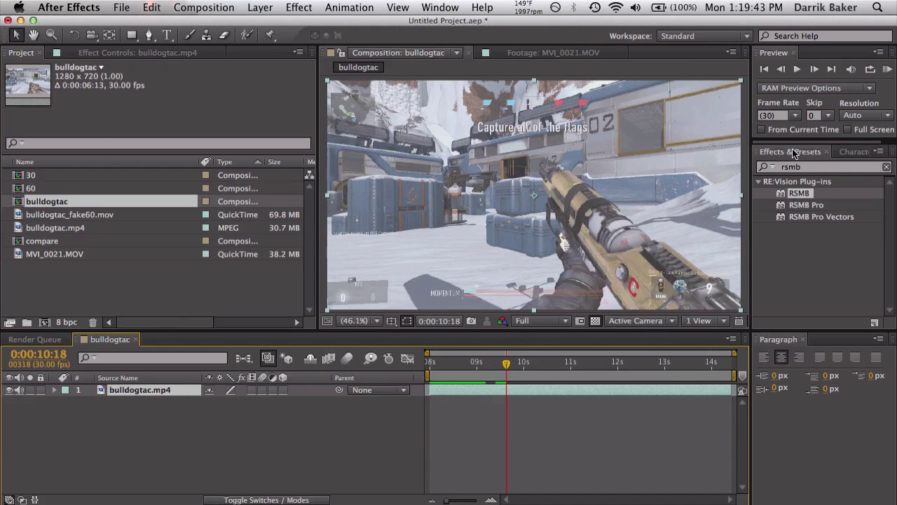
Step four frames forward and two back to inspect individual frames, then deselect the layer.
left_click(816, 71)
left_click(816, 70)
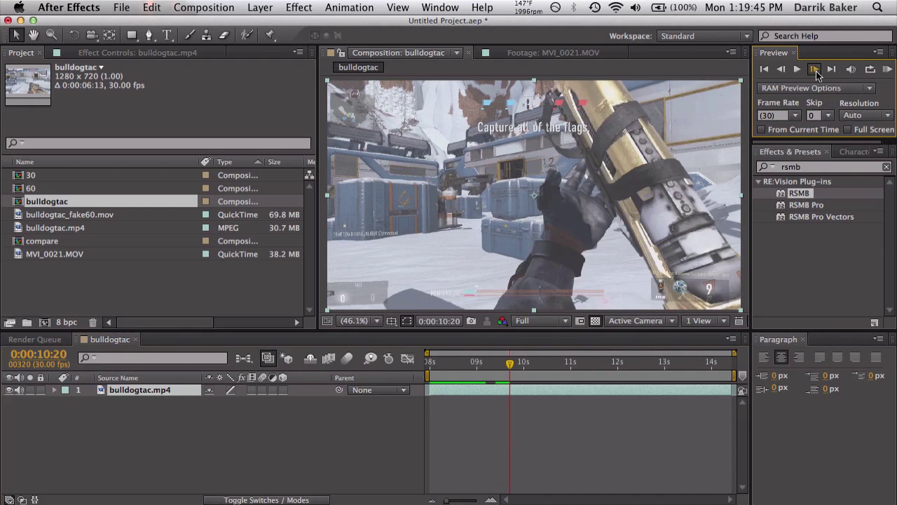
left_click(816, 71)
left_click(816, 71)
left_click(785, 74)
left_click(785, 73)
left_click(474, 418)
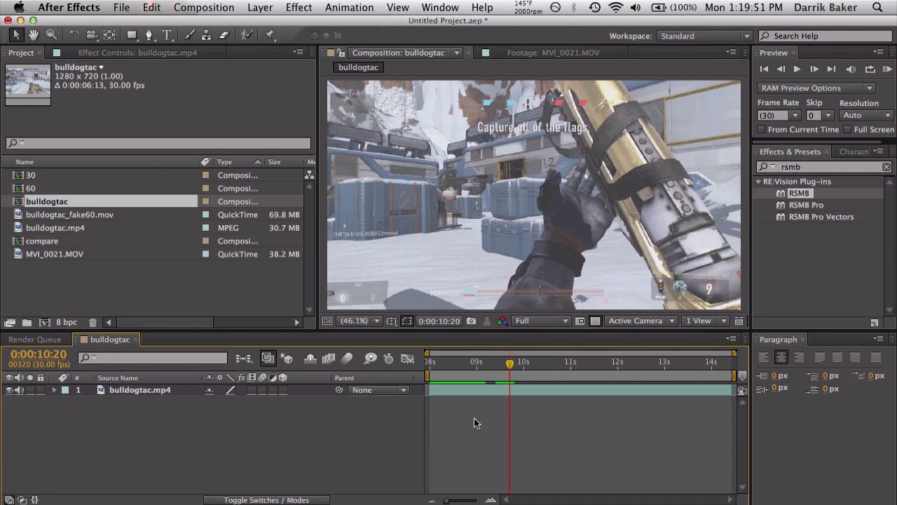
Set the bulldogtac comp to 60 fps and enable frame blending on its layer and the composition.
key("super+k")
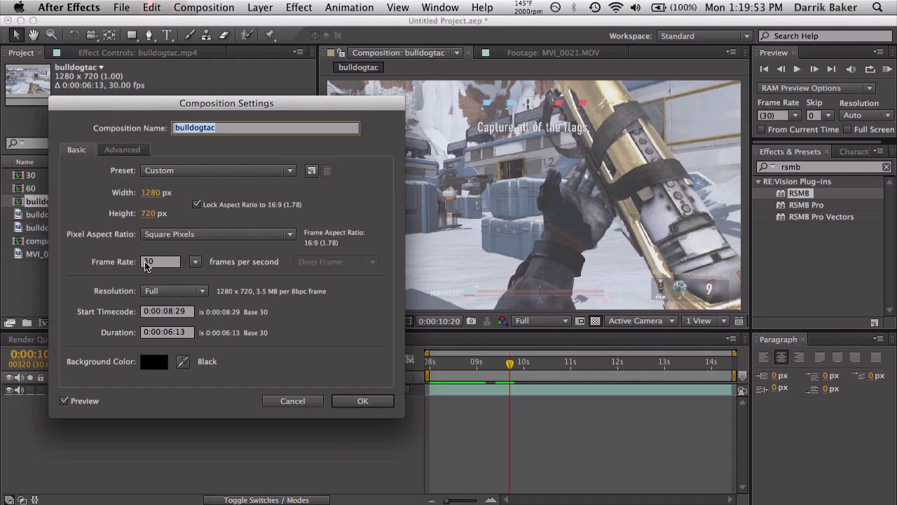
left_click(163, 263)
type("60")
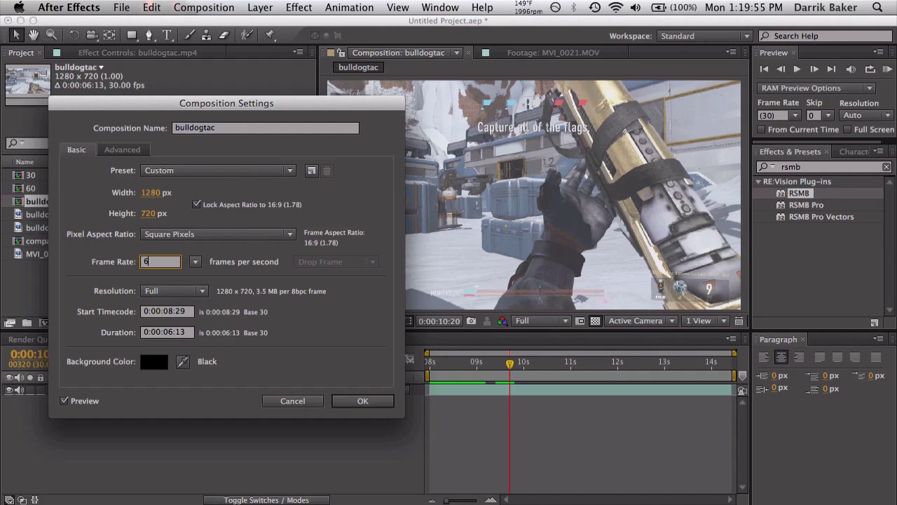
key("Return")
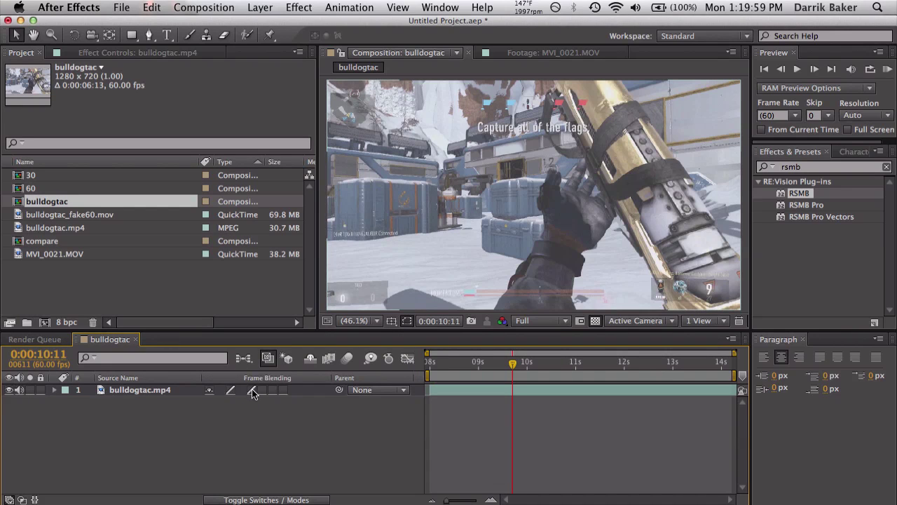
left_click(252, 389)
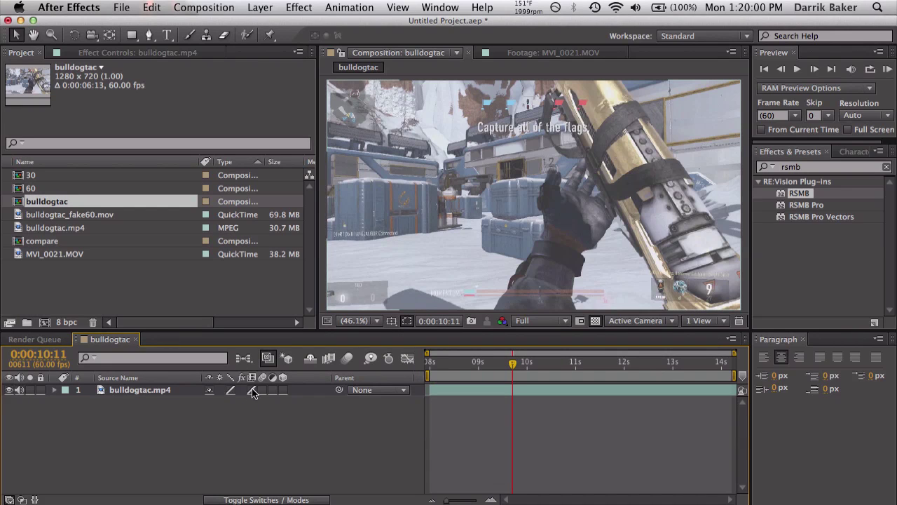
left_click(333, 360)
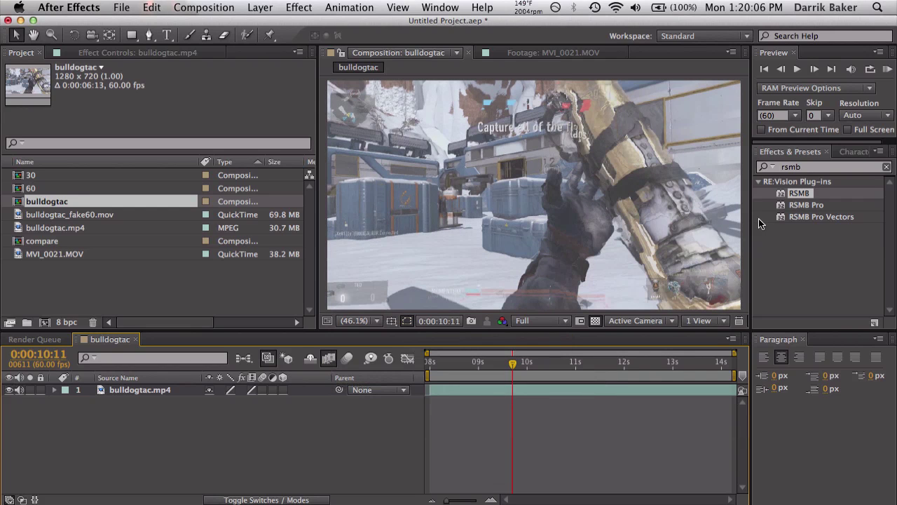
Set the work area start to 0:00:09:26 with B and RAM-preview the frame-blended playback.
left_click(888, 70)
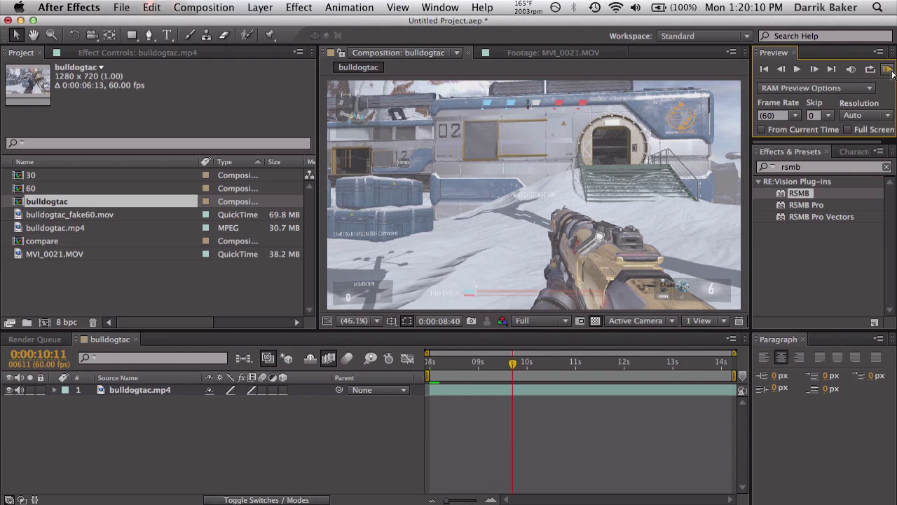
left_click(475, 363)
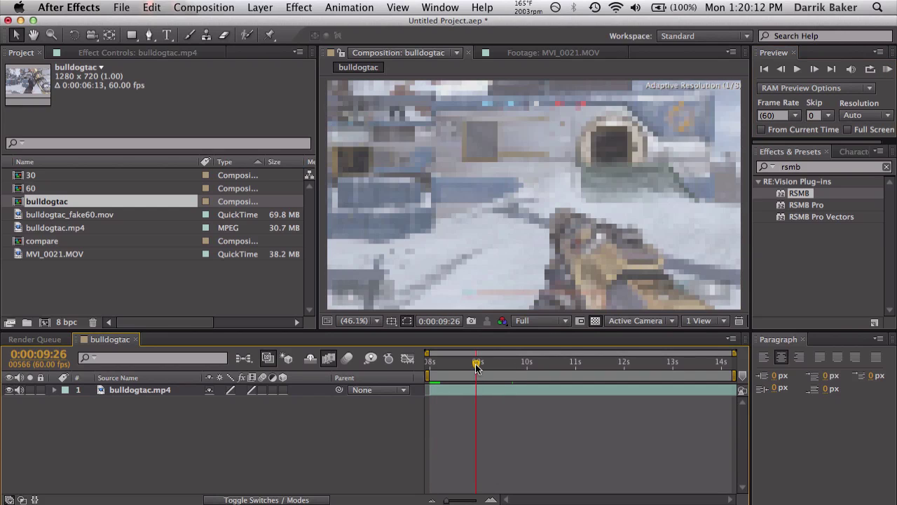
key("b")
left_click(886, 71)
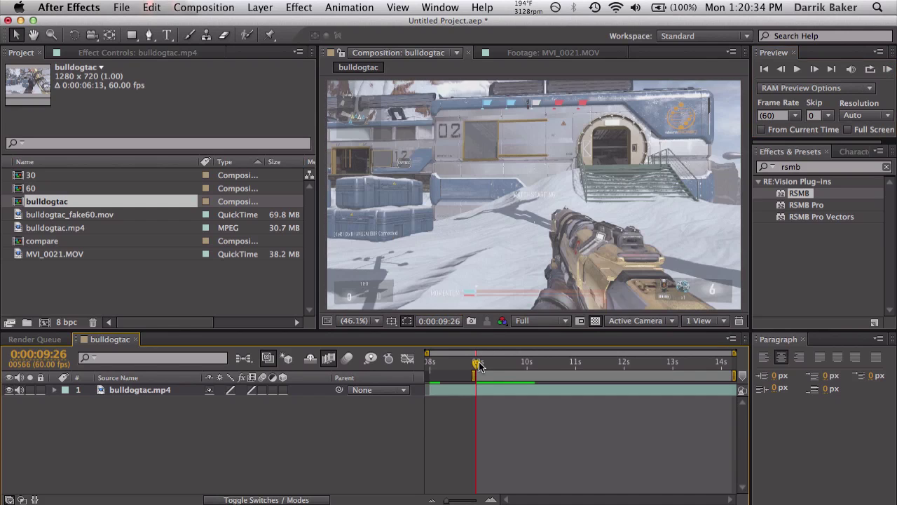
At 0:00:09:48, set the bulldogtac.mp4 layer's RSMB Blur Amount to 1.00.
left_click_drag(484, 365, 504, 390)
left_click(503, 391)
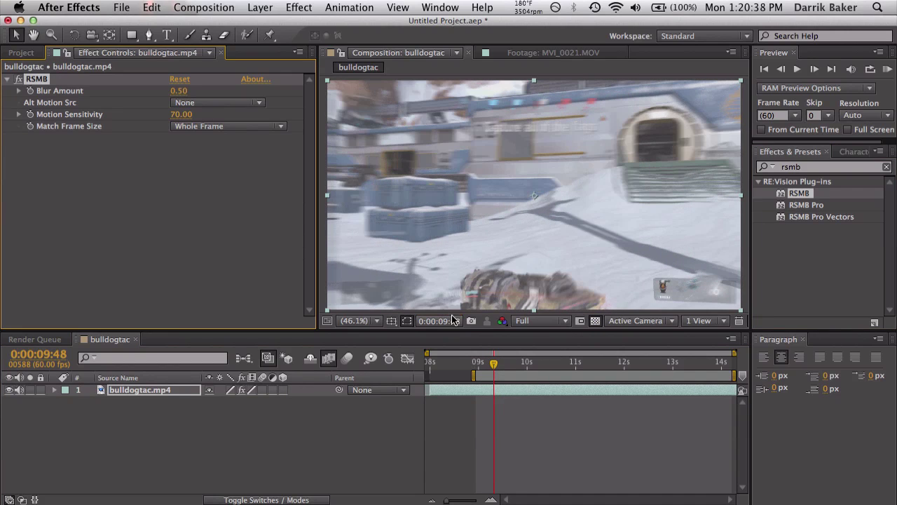
key("space")
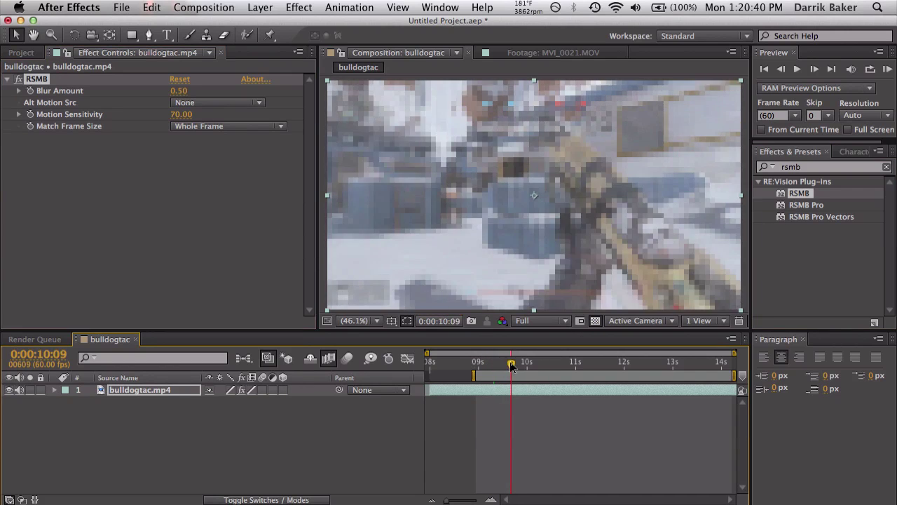
left_click(180, 92)
type("1")
key("Return")
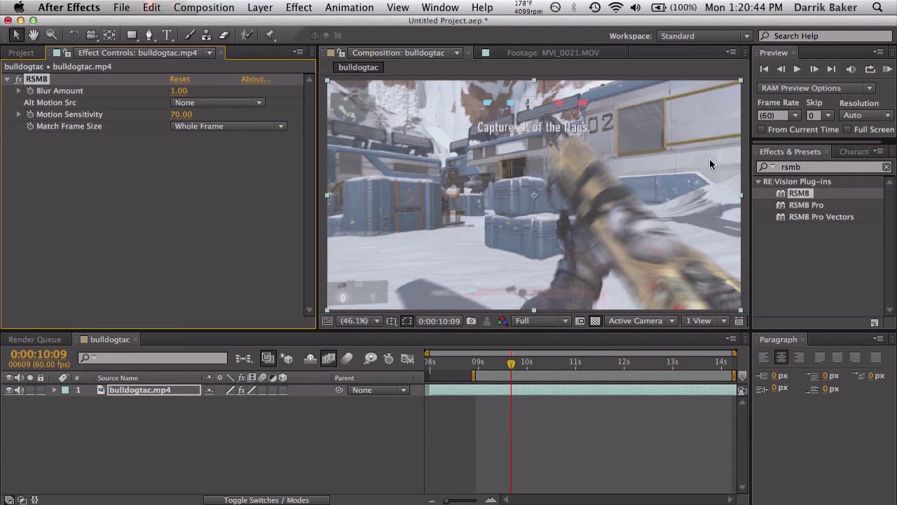
RAM-preview the stronger motion blur and scrub between about ten and eleven seconds.
left_click(888, 70)
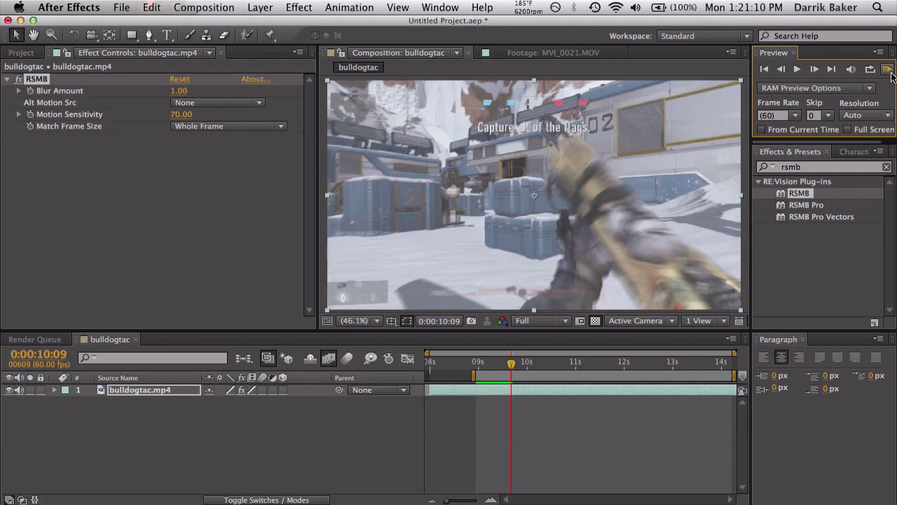
left_click(513, 364)
left_click_drag(517, 367, 583, 370)
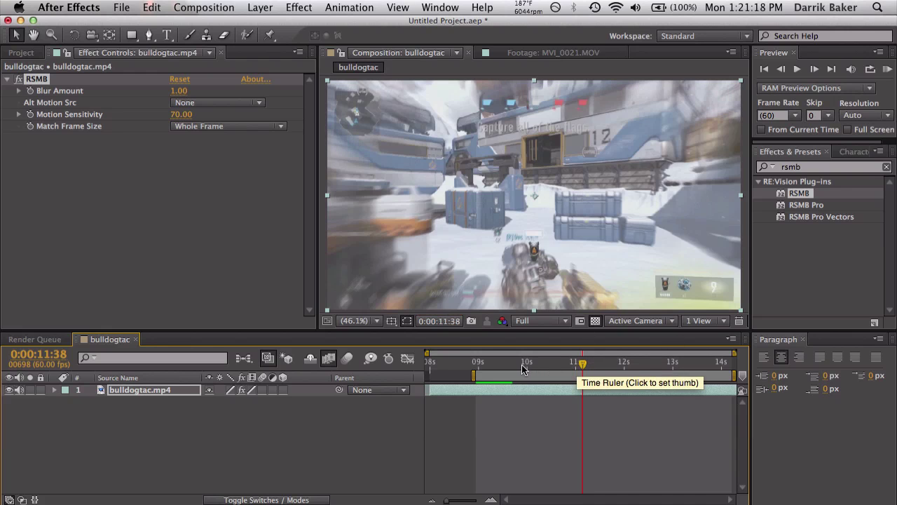
mouse_move(522, 364)
left_mouse_down()
mouse_move(508, 365)
mouse_move(525, 364)
left_mouse_up()
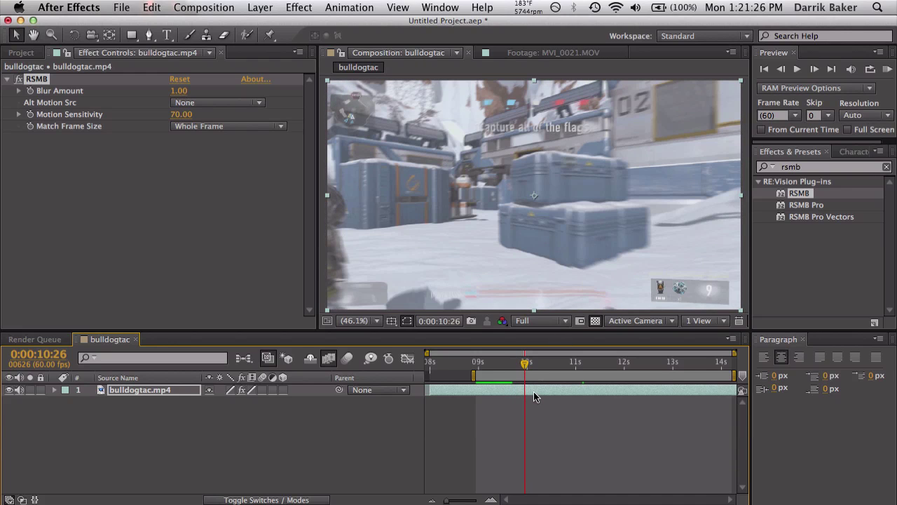
Split the layer at 0:00:10:26 and turn off frame blending on the earlier half.
key("super+shift+d")
left_click(507, 400)
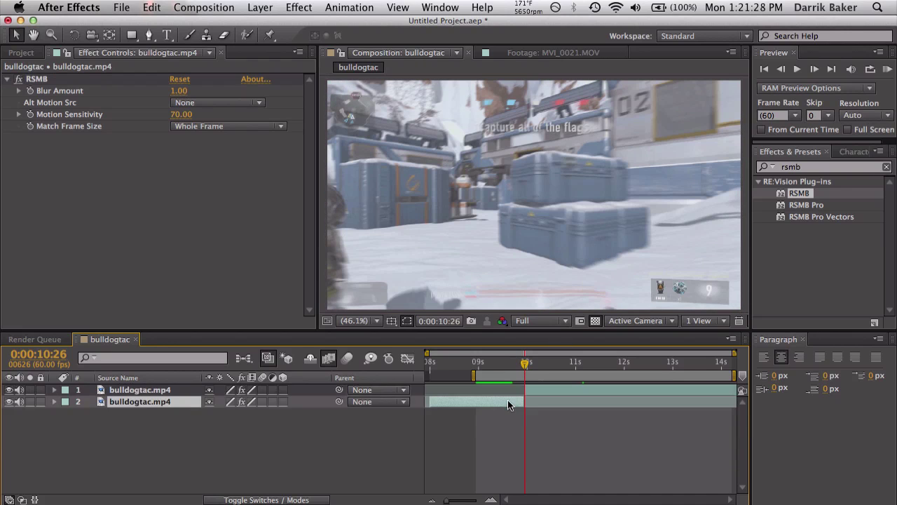
left_click(251, 402)
Scrub from 0:00:09:51 to 0:00:12:13 across the split to compare smoothness.
left_click(496, 364)
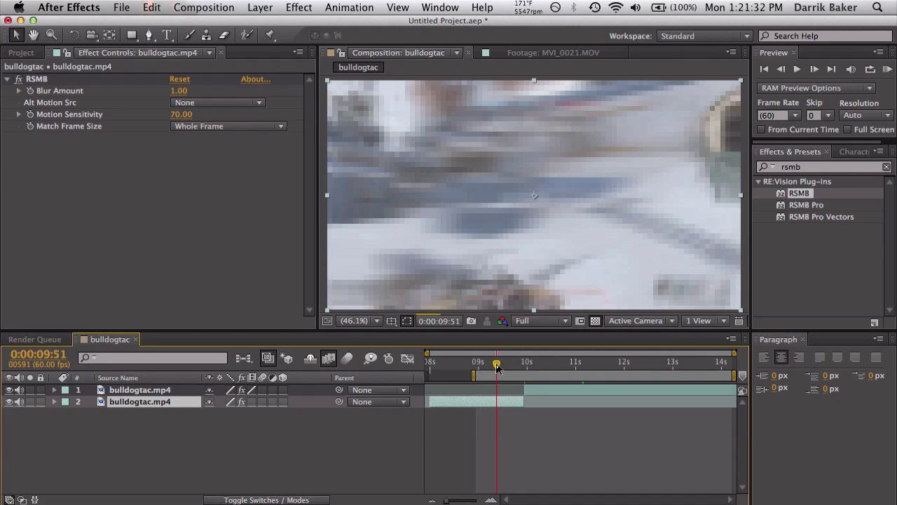
left_click_drag(496, 365, 590, 368)
left_click(571, 388)
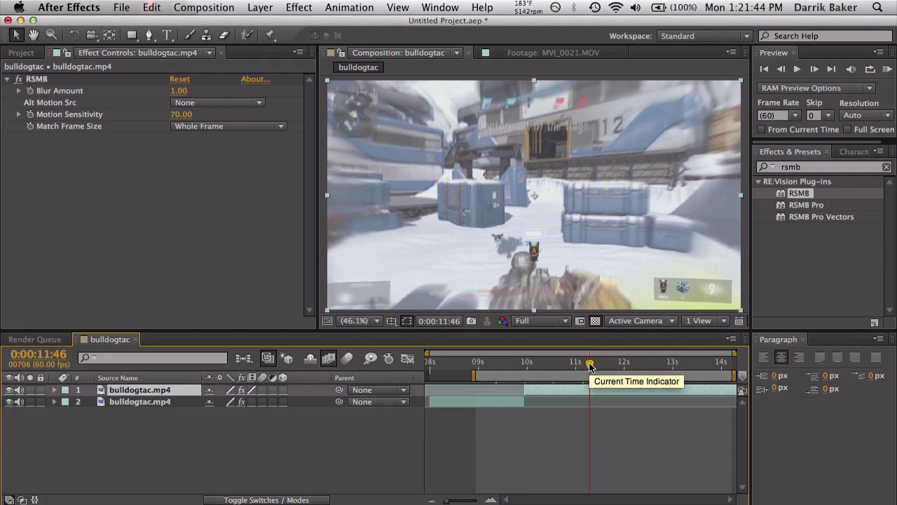
left_click_drag(590, 363, 612, 365)
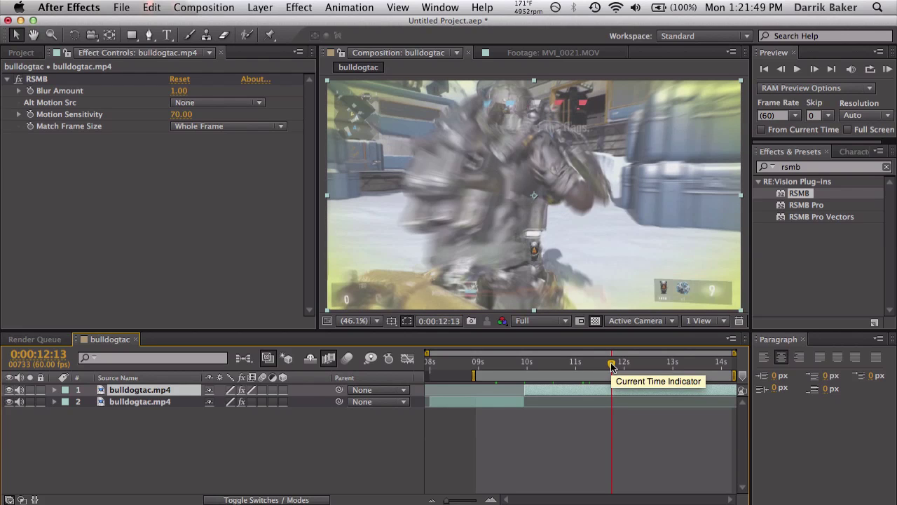
Create a bulldogtac_fake60 composition from the bulldogtac_fake60.mov footage.
left_click(21, 53)
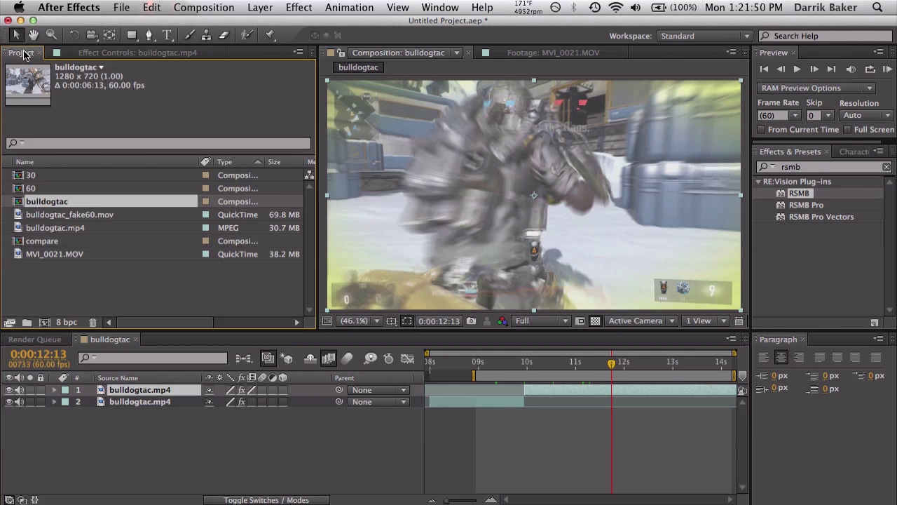
left_click(103, 215)
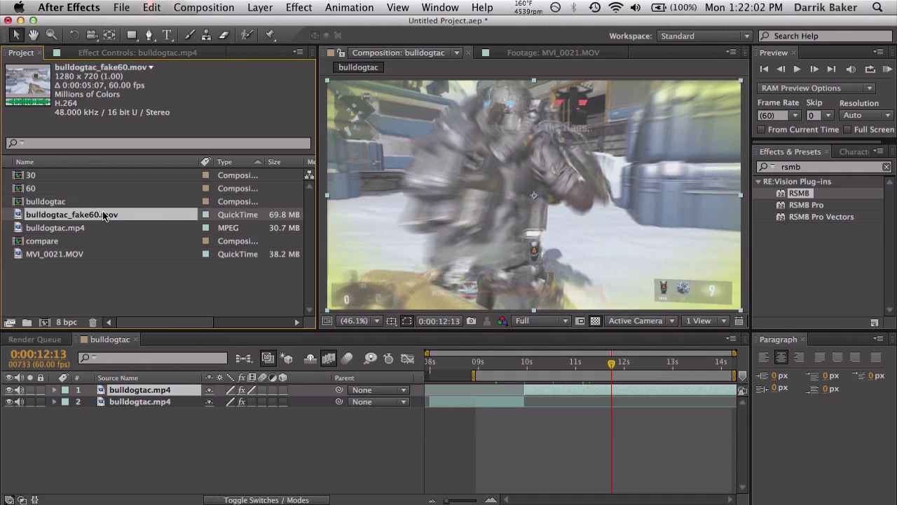
left_click_drag(103, 217, 45, 322)
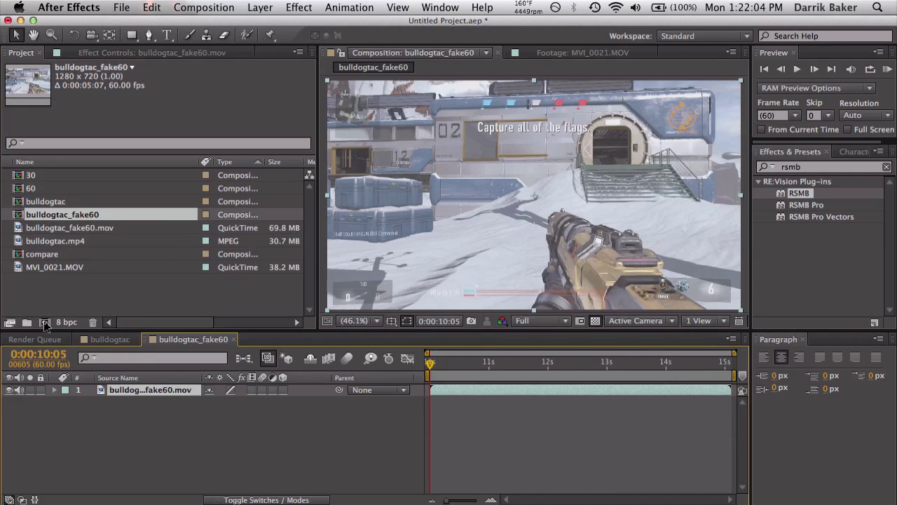
Step frame by frame from about 11 seconds to check motion, then select the footage layer.
left_click(498, 361)
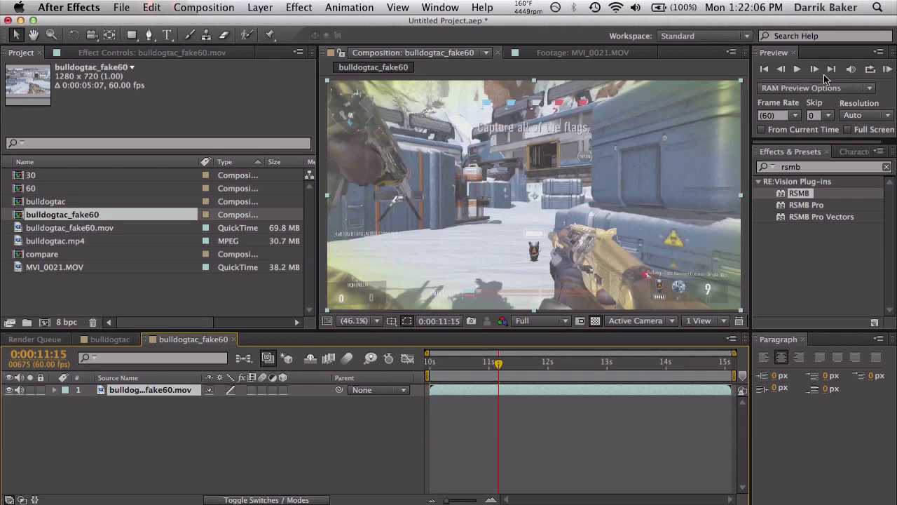
left_click(815, 69)
left_click(815, 69)
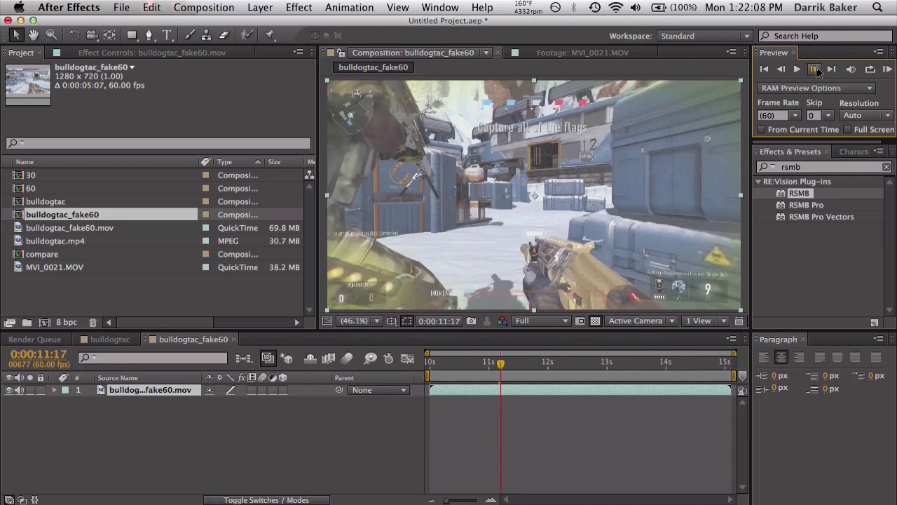
left_click(815, 69)
left_click(815, 68)
left_click(815, 69)
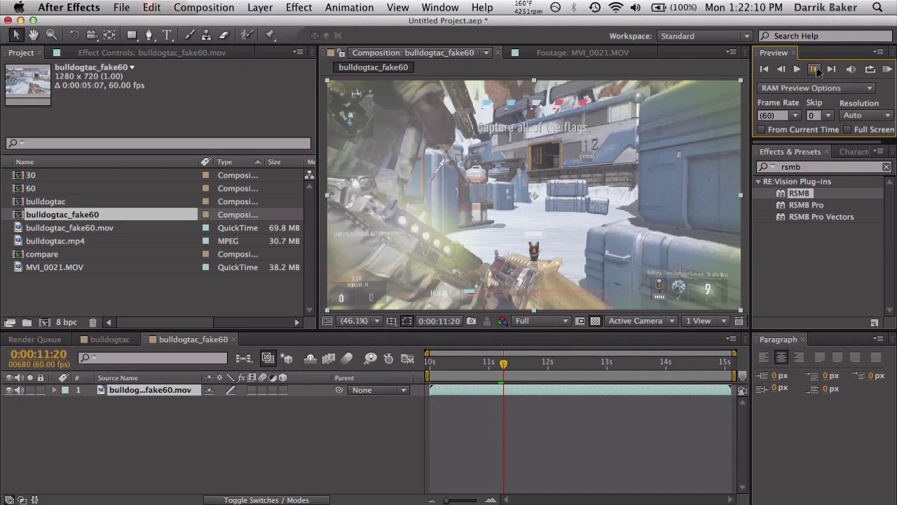
left_click(815, 68)
left_click(815, 69)
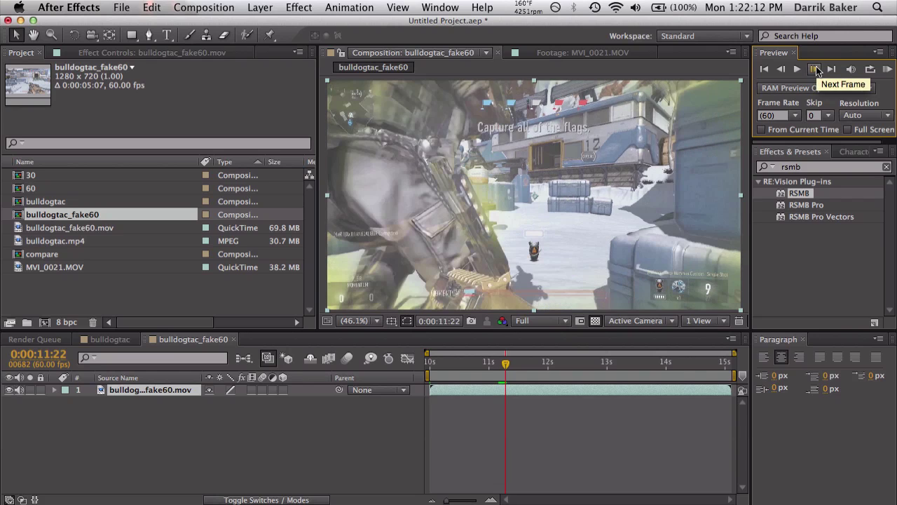
left_click(815, 69)
left_click(815, 69)
left_click(815, 69)
left_click(815, 69)
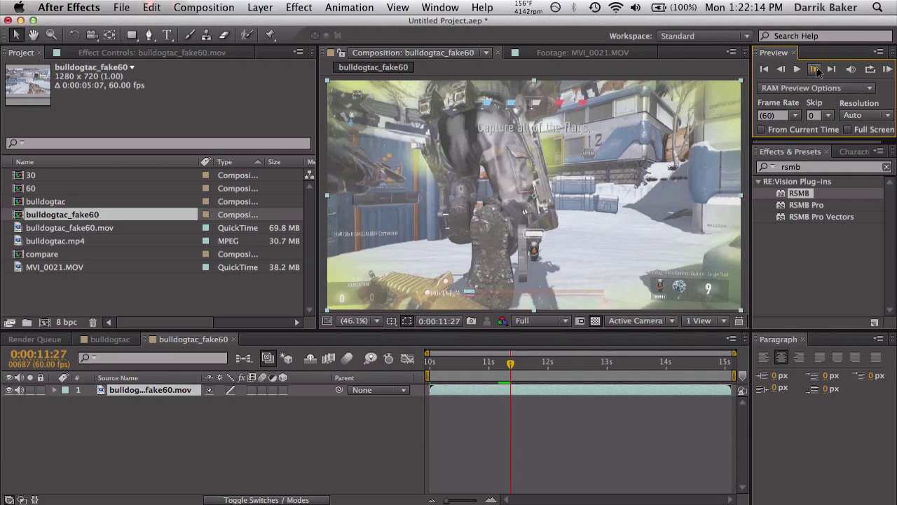
left_click(815, 69)
left_click(815, 68)
left_click(815, 69)
left_click(815, 69)
left_click(815, 69)
left_click(815, 69)
left_click(815, 69)
left_click(815, 69)
left_click(815, 69)
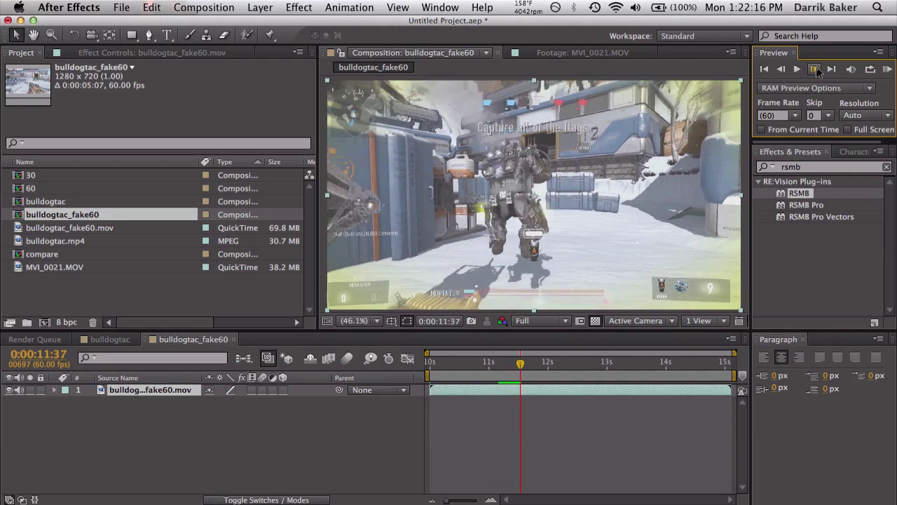
left_click(815, 69)
left_click(815, 69)
left_click(815, 68)
left_click(815, 68)
left_click(815, 68)
left_click(815, 68)
left_click(815, 68)
left_click(816, 68)
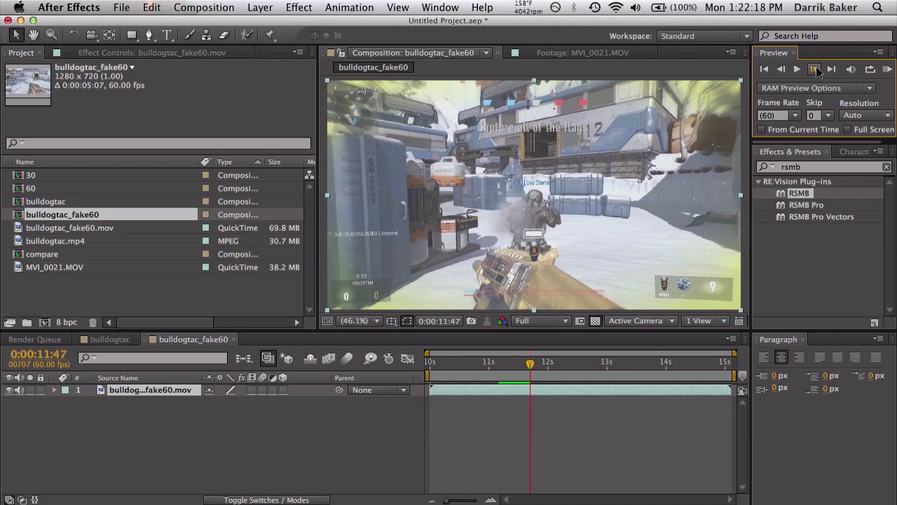
left_click(620, 389)
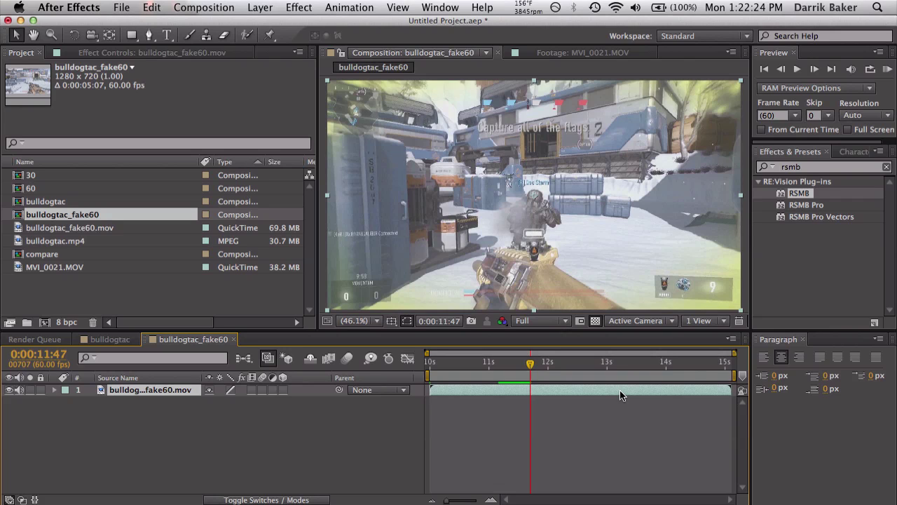
right_click(619, 389)
Time-stretch the bulldogtac_fake60.mov layer with a Stretch Factor of 50.
mouse_move(683, 102)
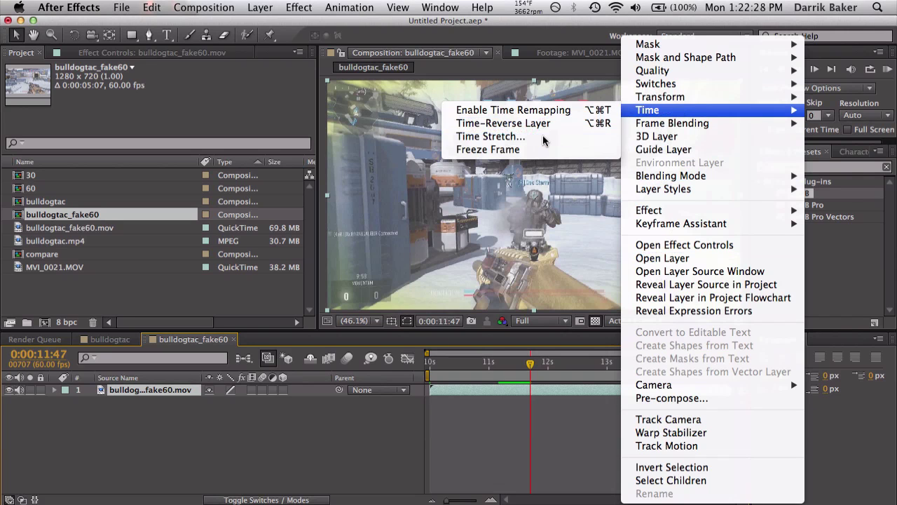
left_click(543, 138)
type("50")
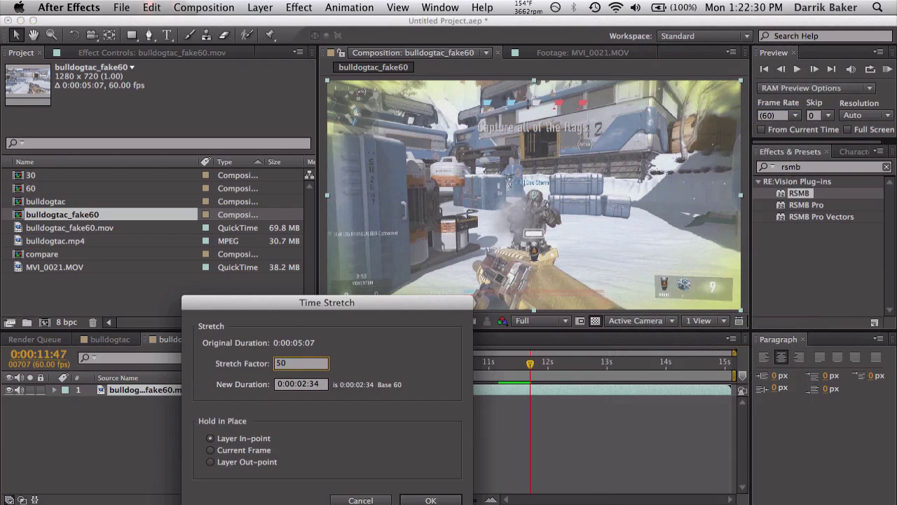
key("Return")
Step through the stretched clip from 0:00:10:18 and clear the Effects & Presets search.
left_click(443, 364)
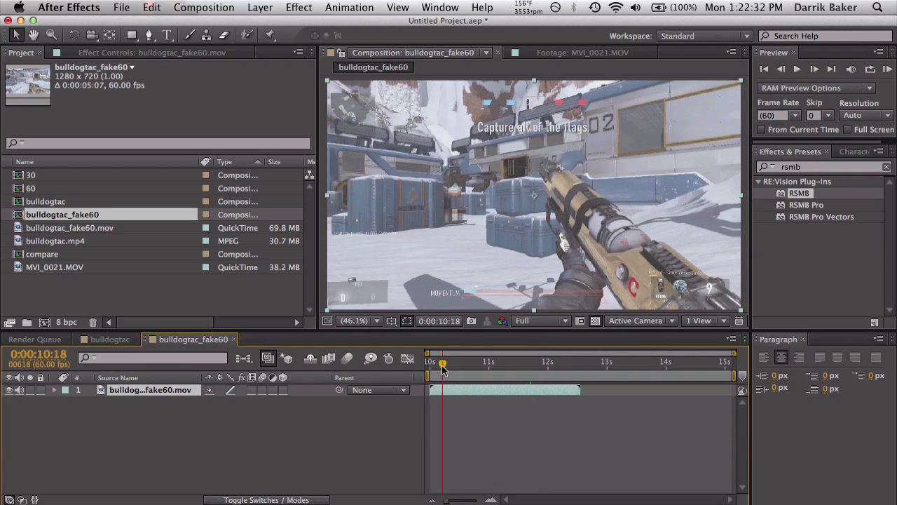
left_click(811, 72)
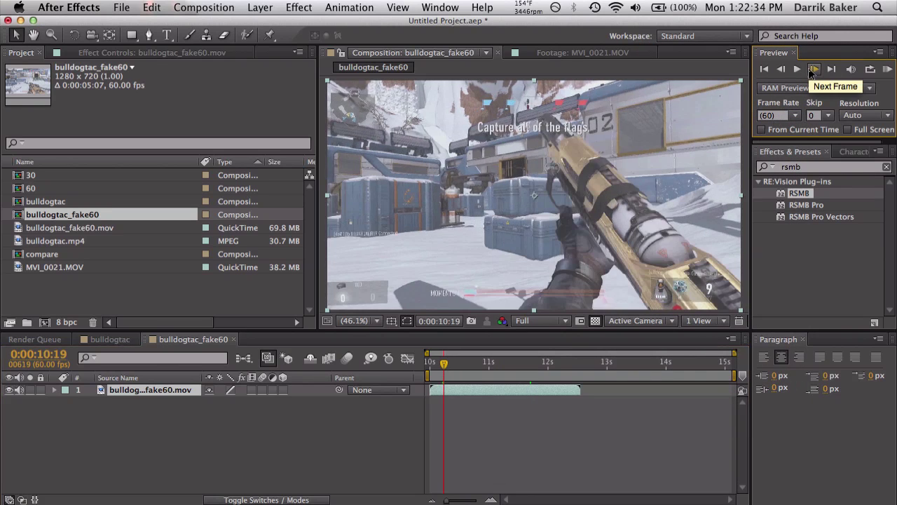
left_click(811, 72)
left_click(811, 73)
left_click(812, 72)
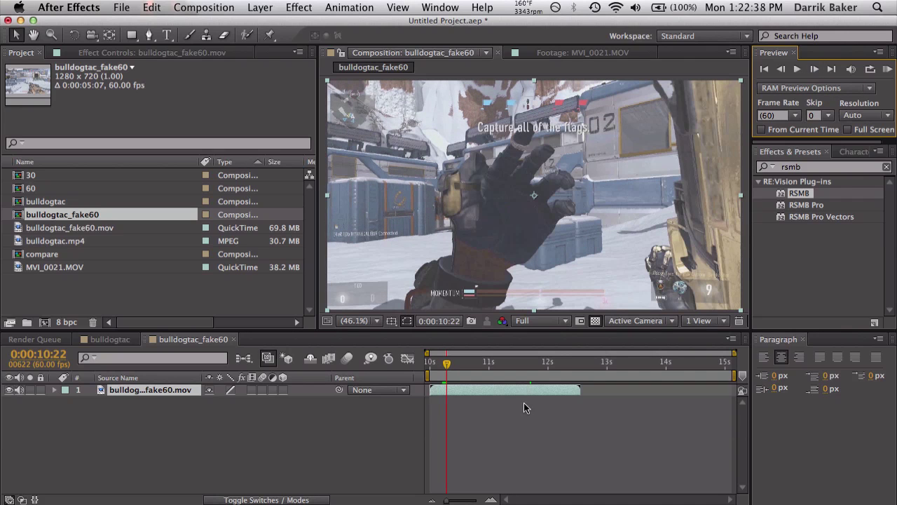
left_click(813, 166)
Apply Twixtor to the fake60 layer: input frame rate 60, speed 50%, Contrast/Edge Enhance image prep.
type("twix")
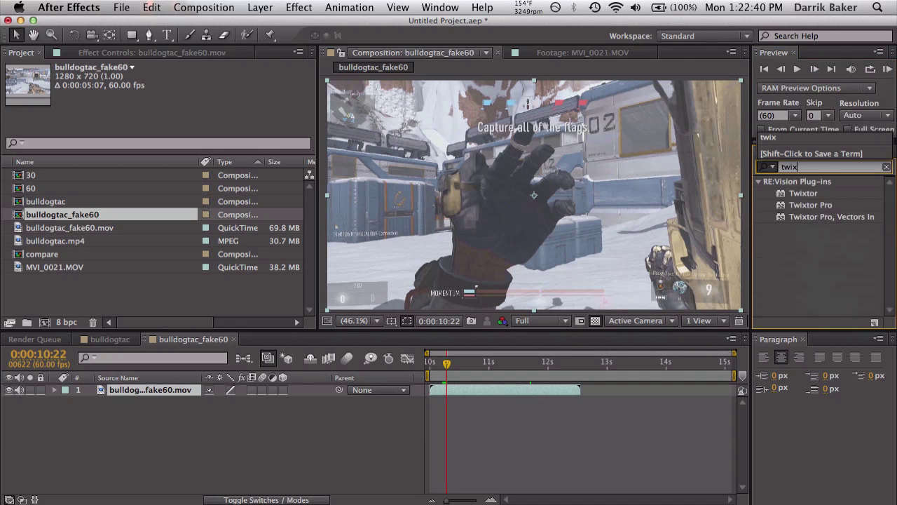
left_click_drag(802, 193, 534, 389)
left_click(183, 161)
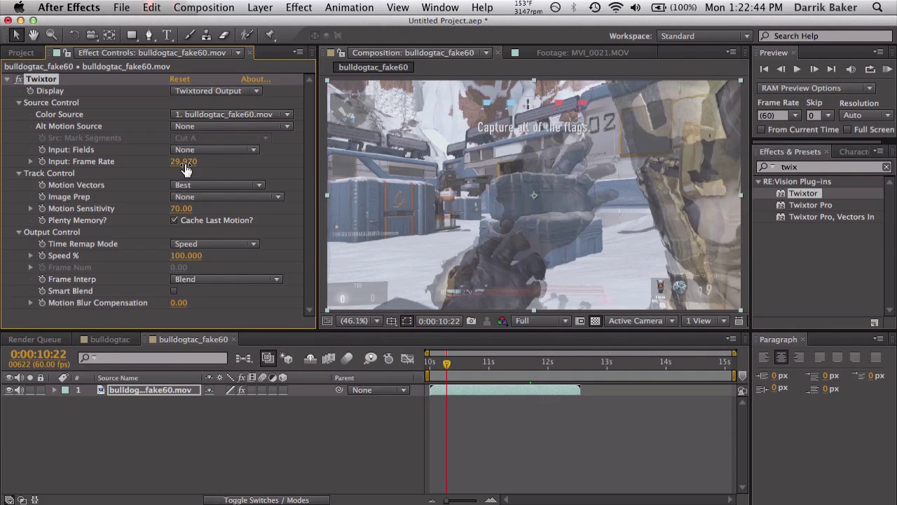
type("60")
key("Return")
left_click(186, 256)
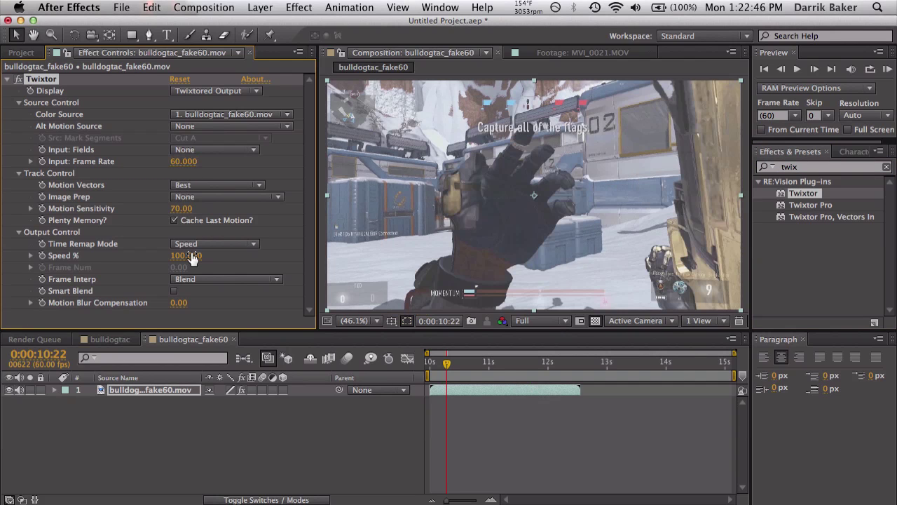
type("50")
key("Return")
left_click(244, 196)
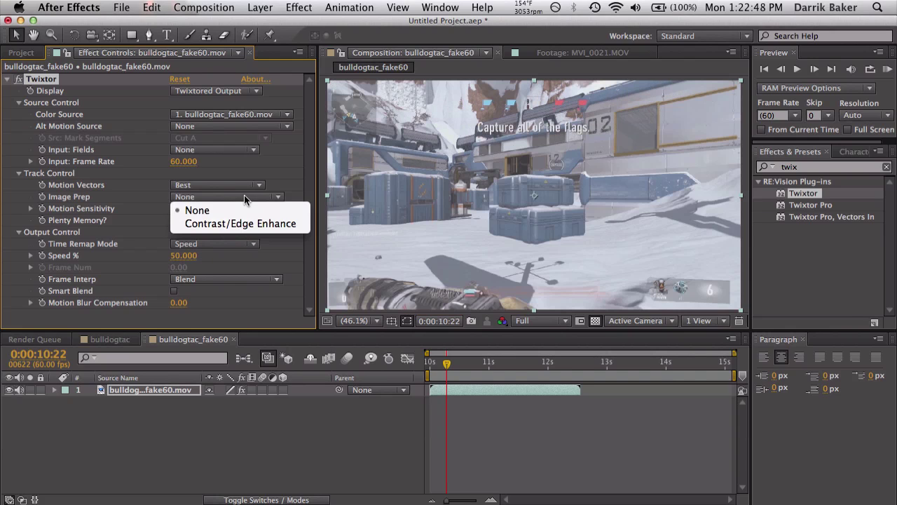
left_click(248, 224)
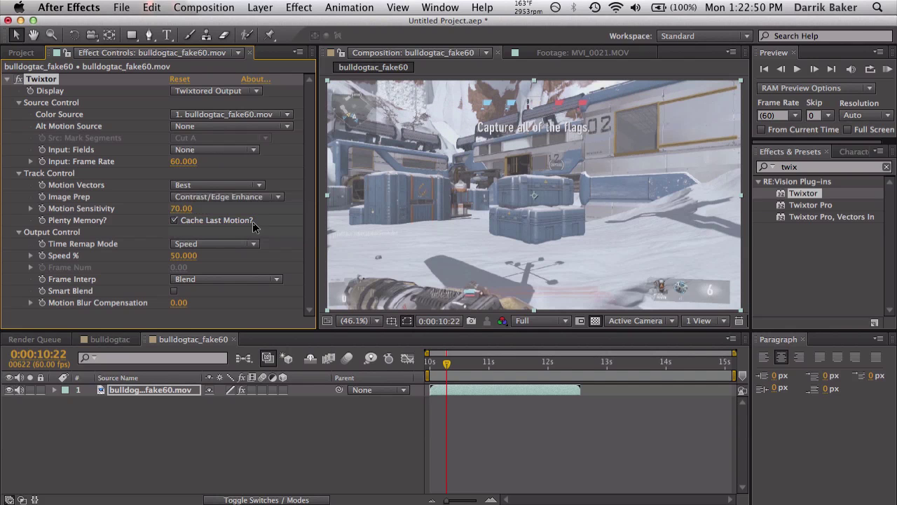
RAM-preview the Twixtor result, then scrub to about 0:00:11:10.
left_click(885, 71)
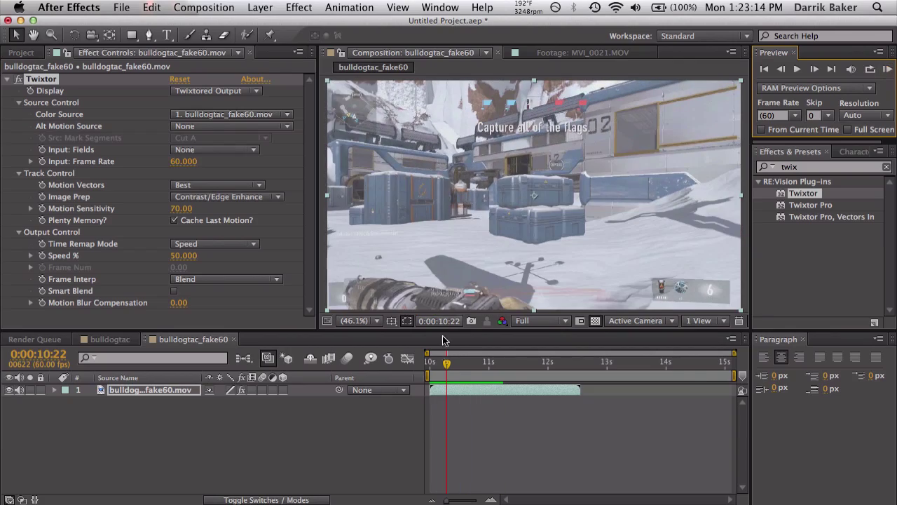
left_click(450, 363)
left_click_drag(450, 364, 494, 366)
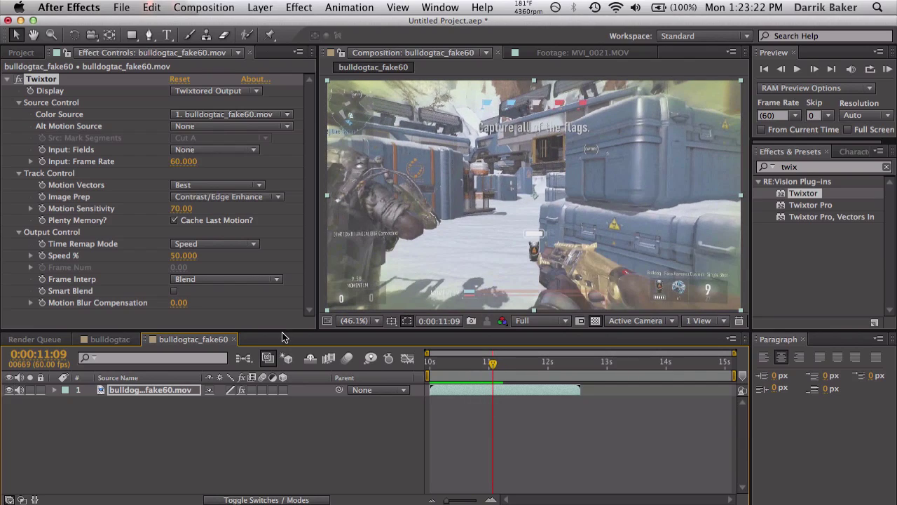
Create an MVI_0021 composition from MVI_0021.MOV and return to its start.
left_click(21, 53)
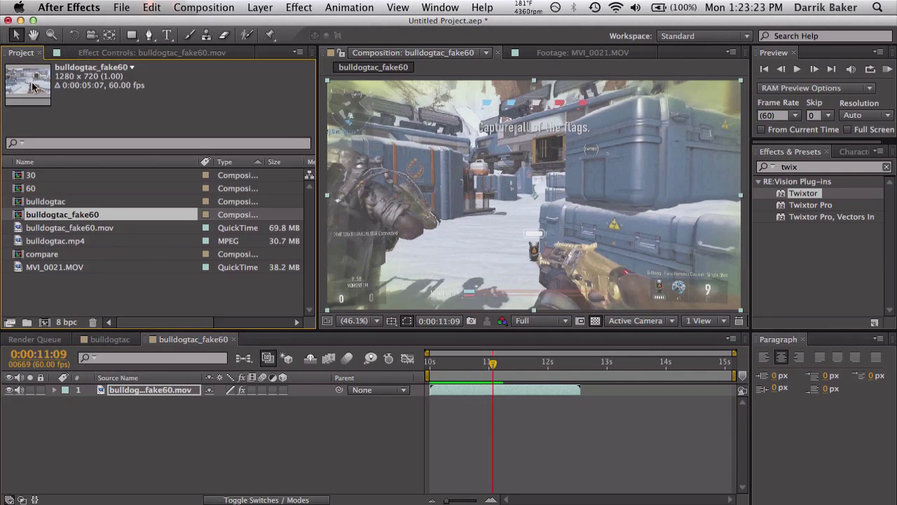
left_click(62, 267)
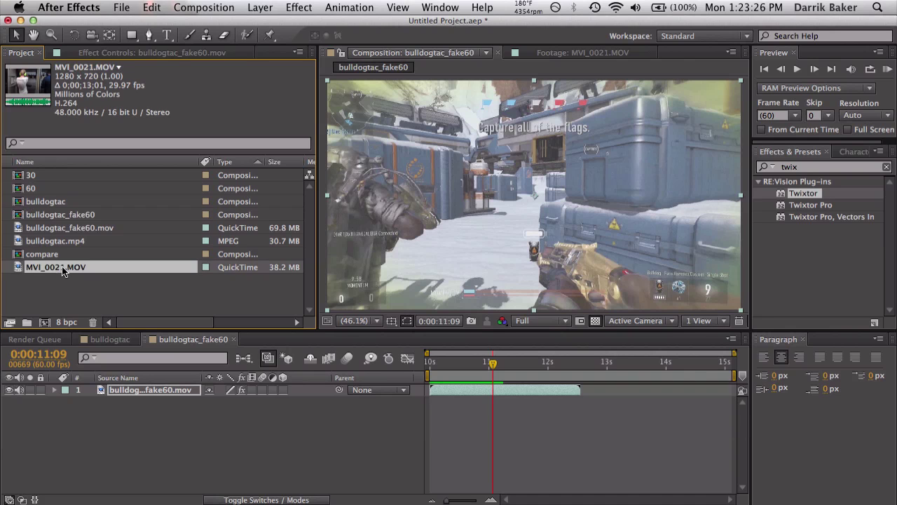
left_click_drag(62, 272, 46, 322)
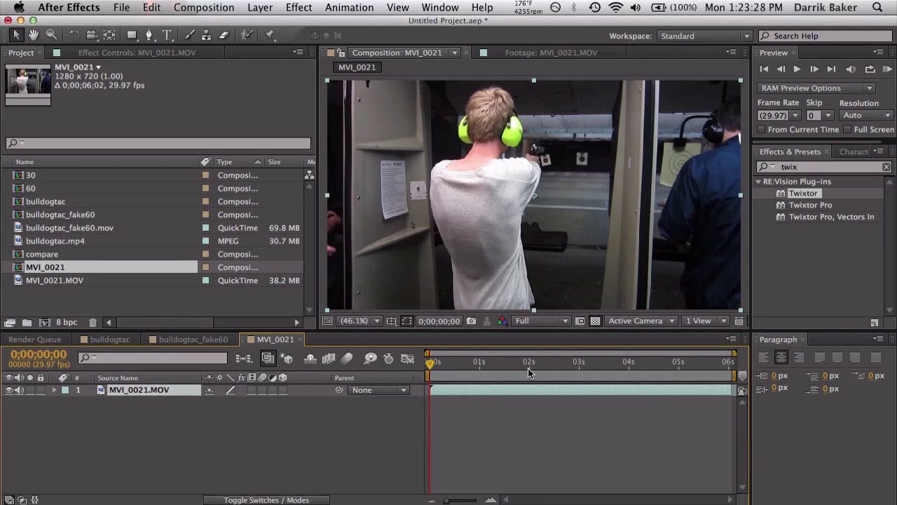
left_click_drag(474, 361, 534, 370)
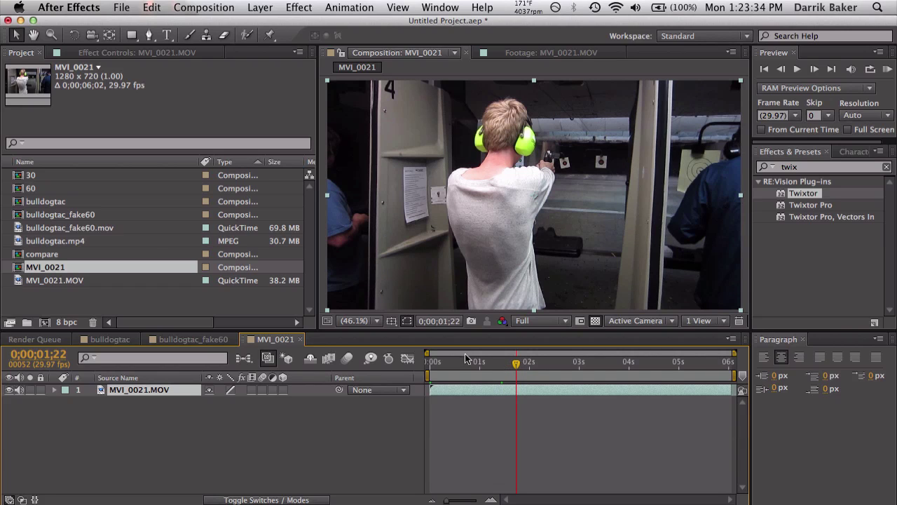
key("Home")
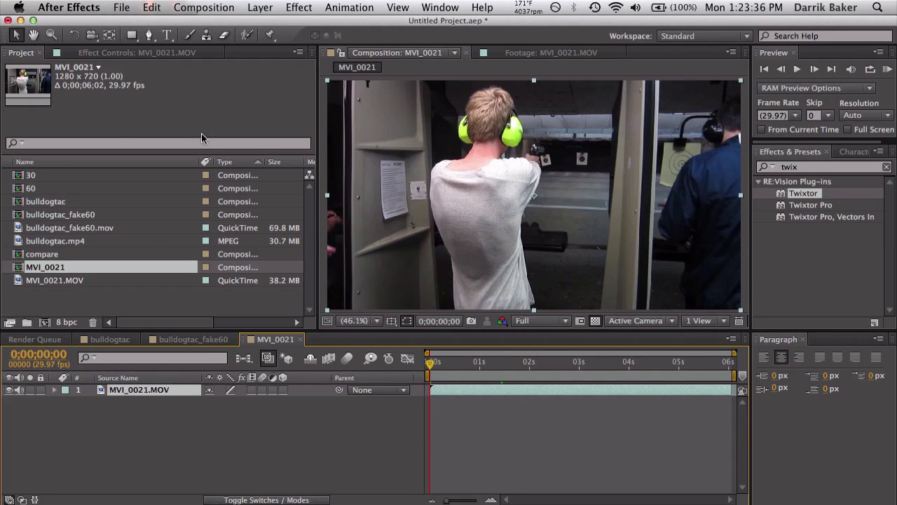
Change the MVI_0021 comp from 29.97 to 60 fps and enable frame blending on layer and comp.
key("super+k")
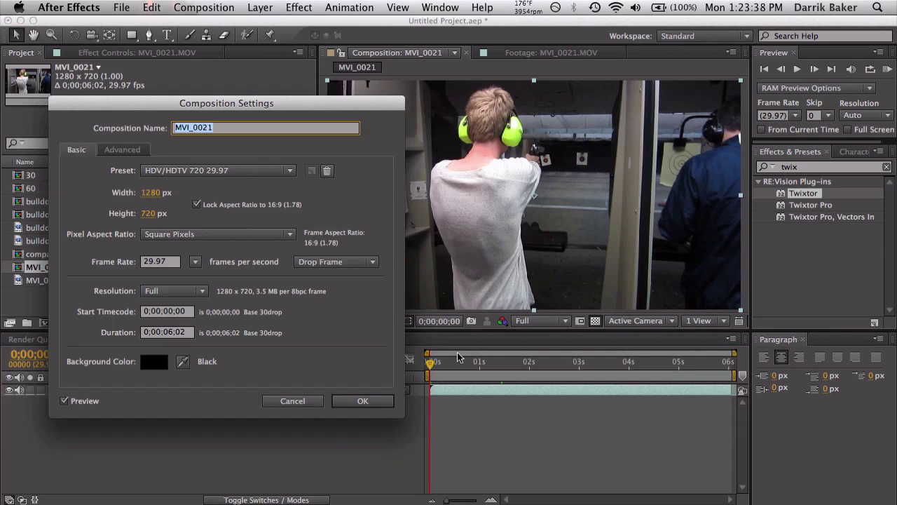
double_click(167, 260)
type("60")
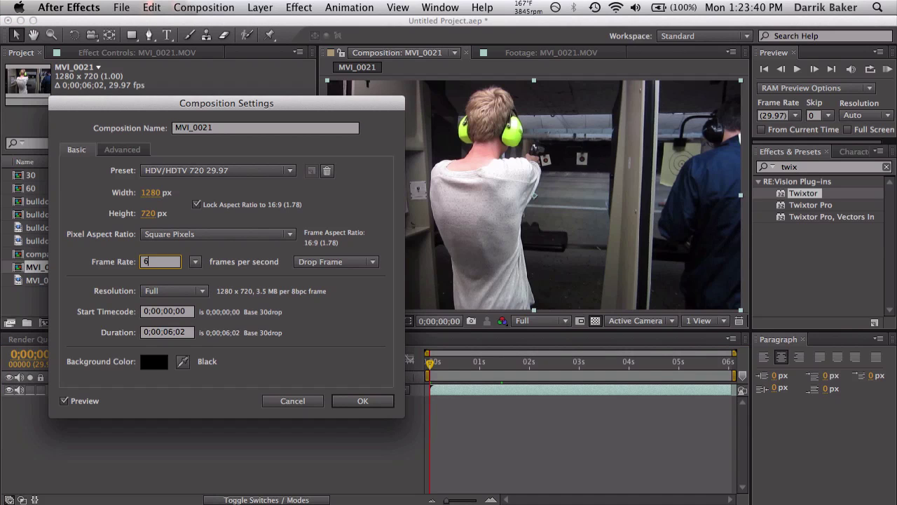
key("Return")
left_click(251, 389)
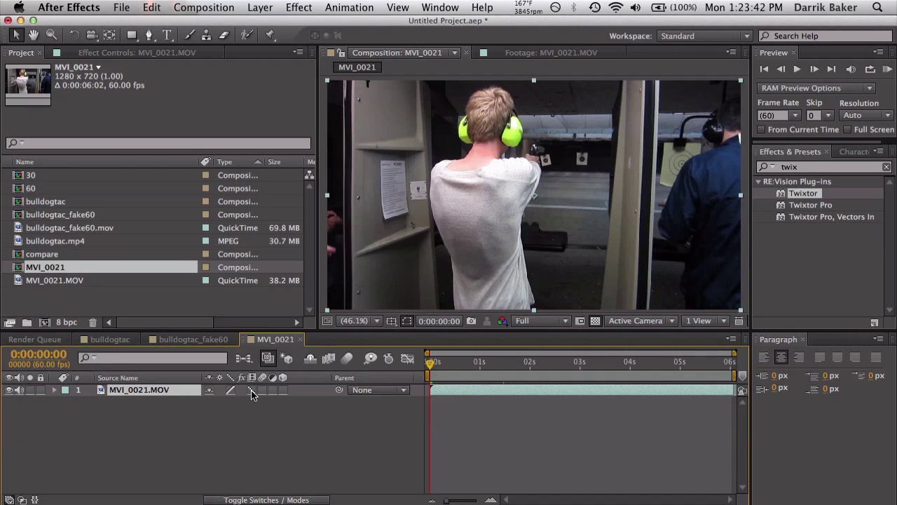
left_click(328, 361)
RAM-preview the comp and scrub the first frames to check blending.
left_click(888, 71)
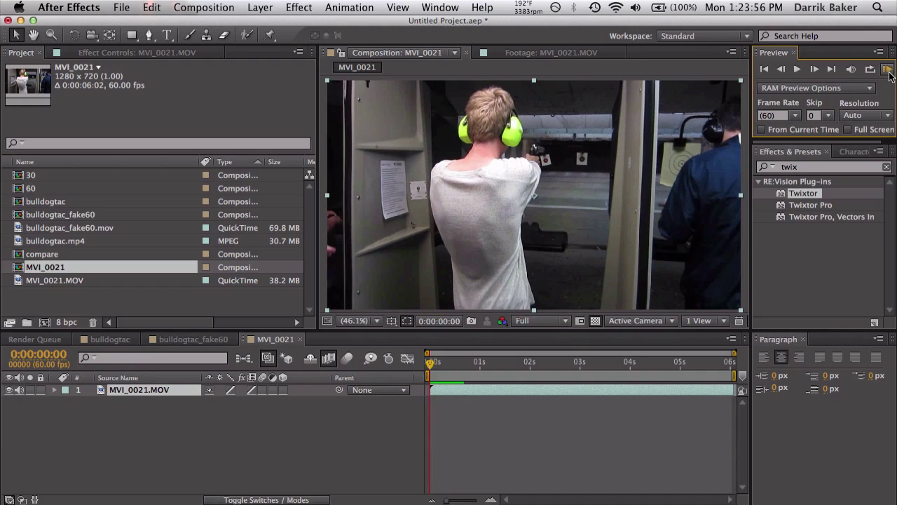
key("space")
left_click_drag(430, 362, 442, 366)
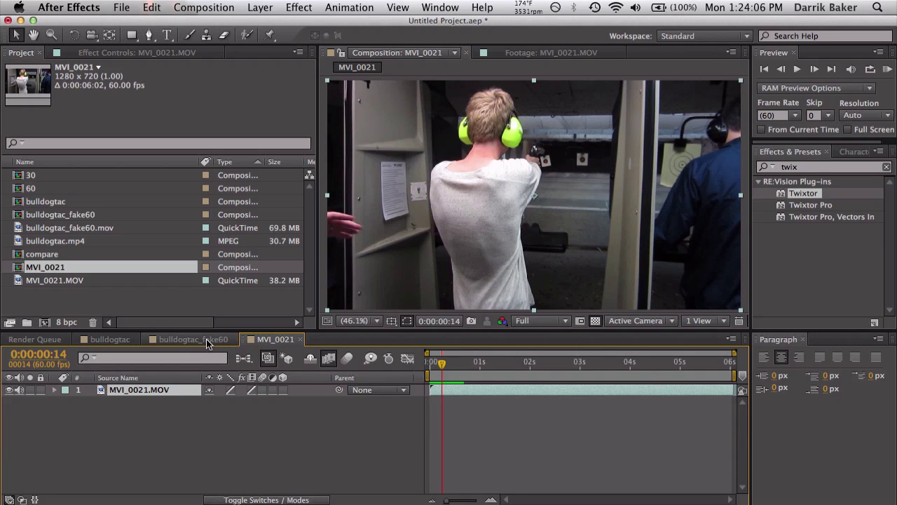
Create a new comp from bulldogtac.mp4 and name it Main.
left_click(124, 338)
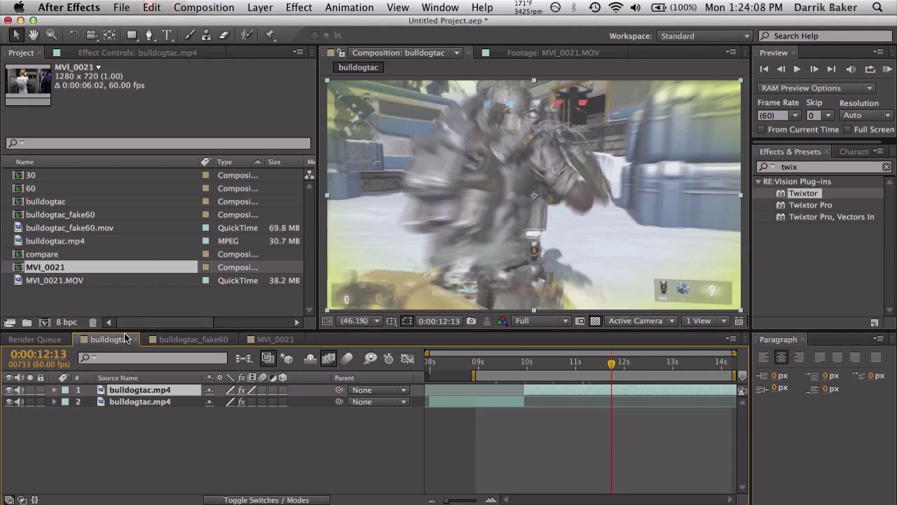
left_click_drag(78, 240, 45, 321)
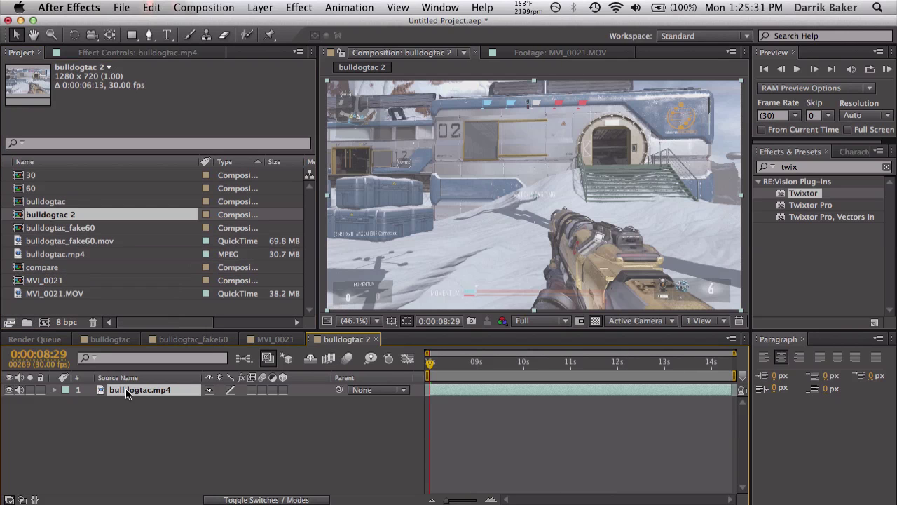
key("super+k")
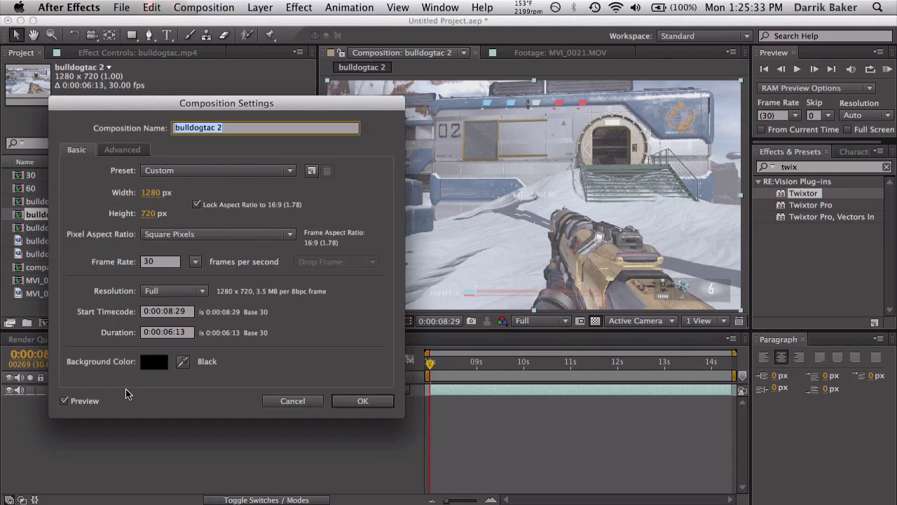
type("Main")
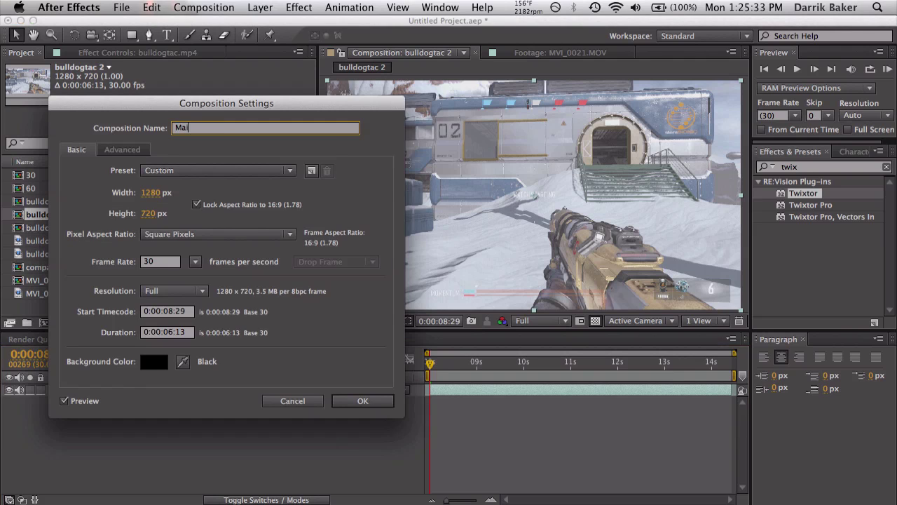
key("Return")
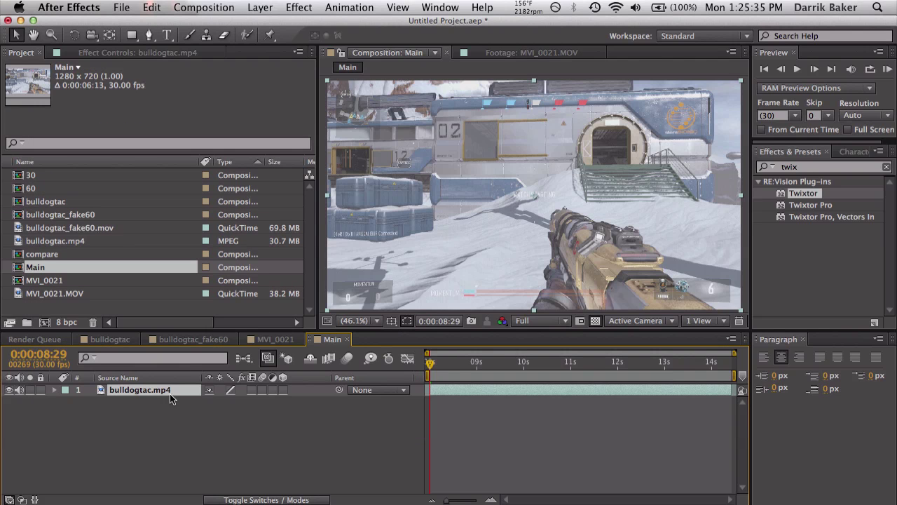
Pre-compose the bulldogtac.mp4 layer with 'Leave all attributes in Main' selected.
left_click(301, 7)
left_click(331, 474)
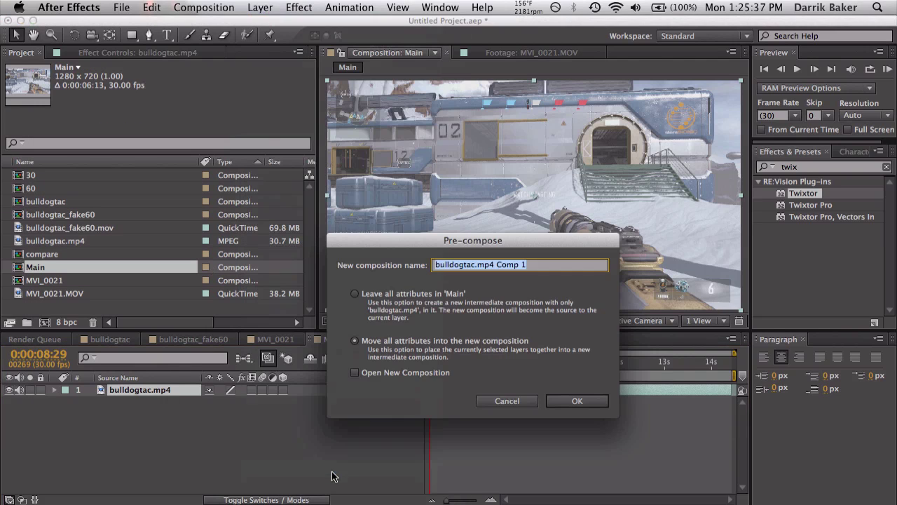
left_click(463, 308)
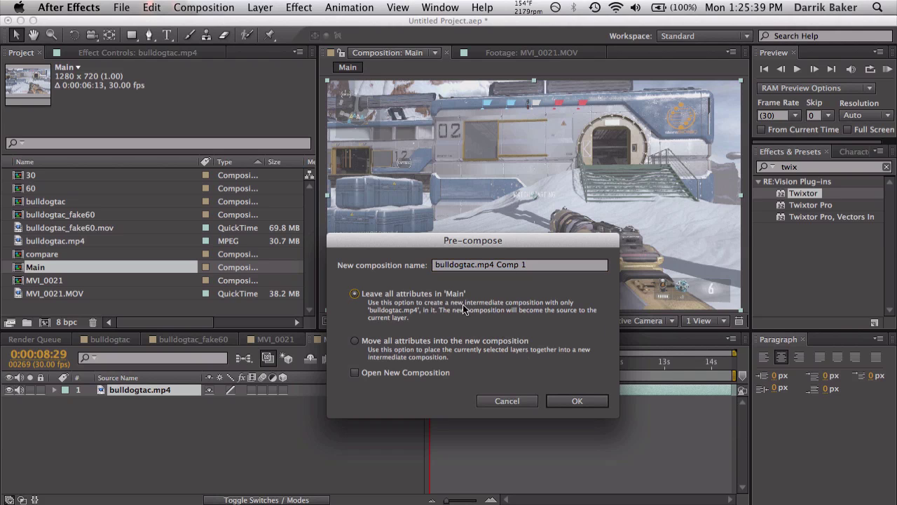
left_click(564, 400)
left_click_drag(430, 362, 480, 362)
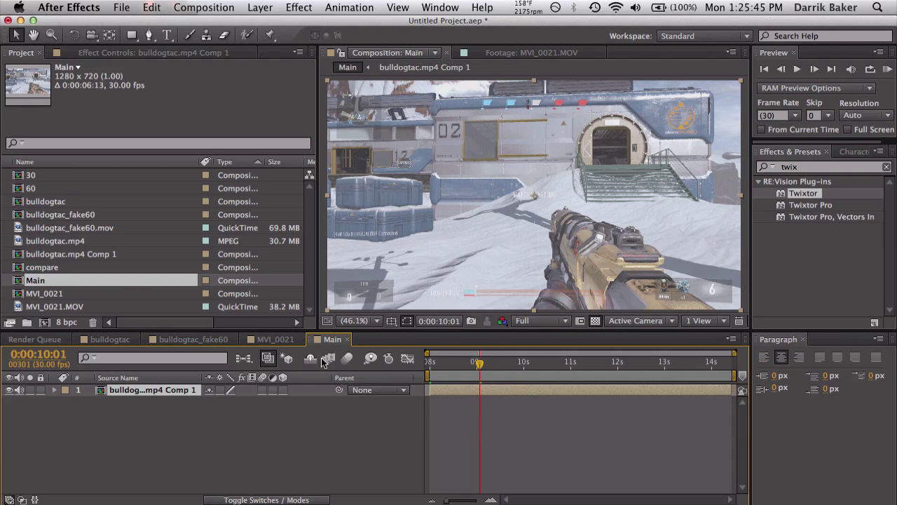
Inspect the bulldogtac.mp4 Comp 1 precomp at 10:11, then return to Main at 10:18.
left_click_drag(477, 372, 495, 364)
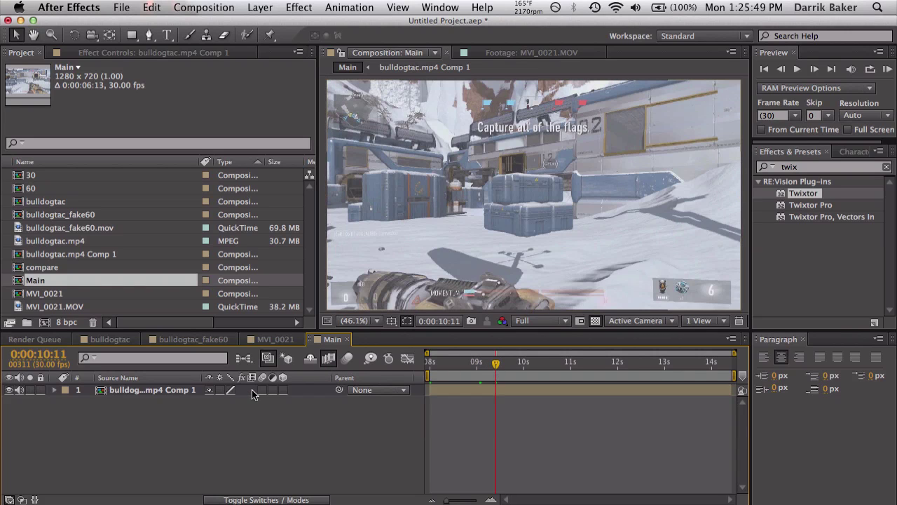
left_click(483, 393)
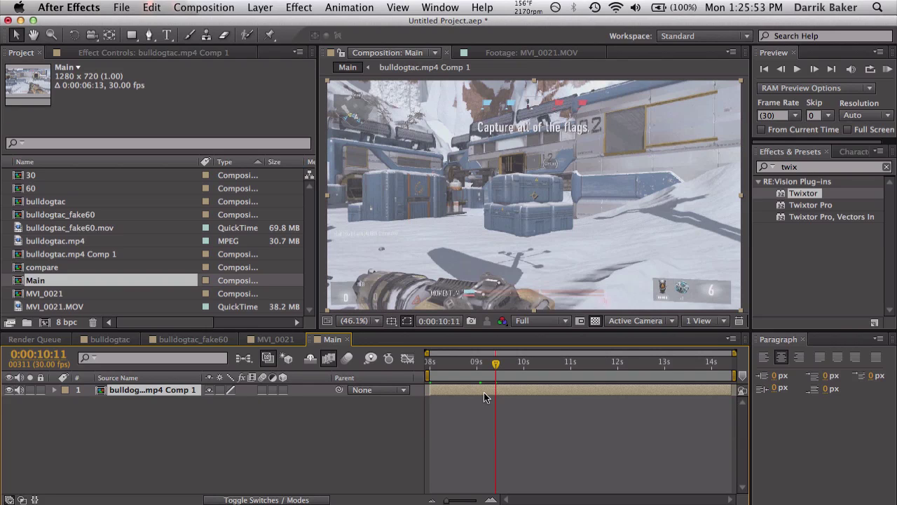
double_click(484, 397)
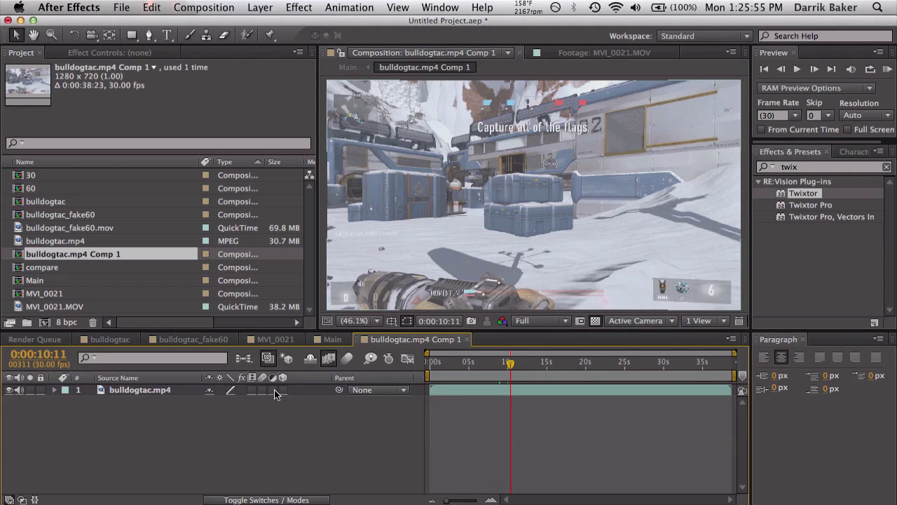
left_click(335, 340)
left_click_drag(496, 373, 508, 373)
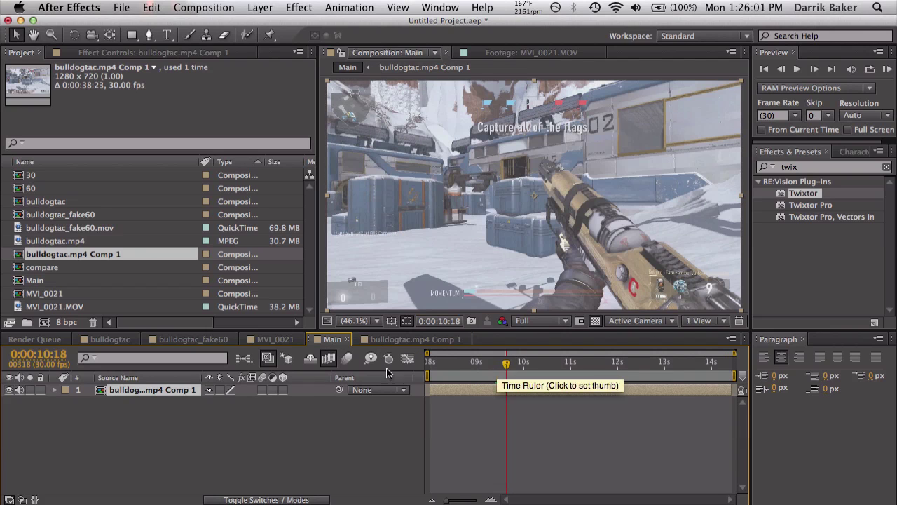